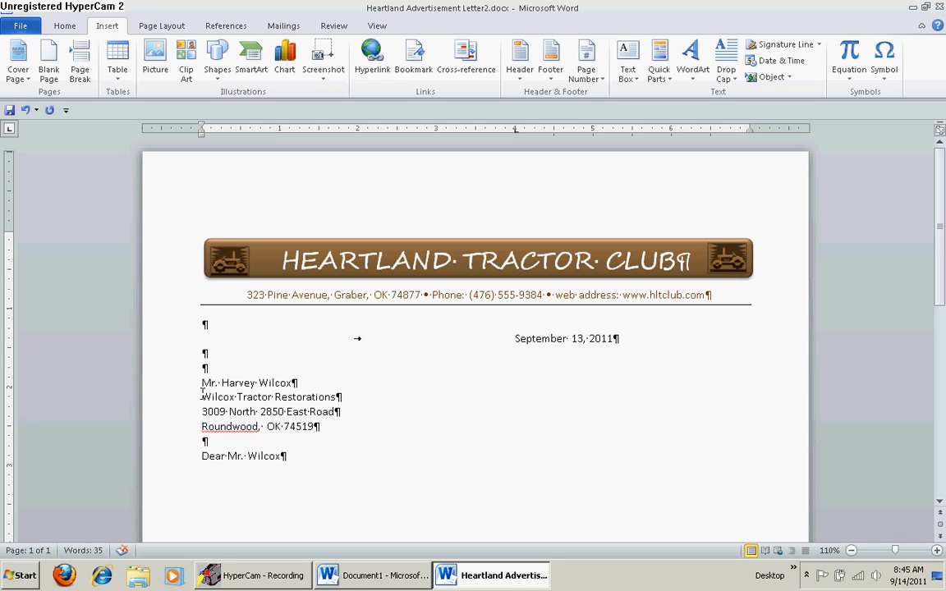
# Save the company name "Wilcox Tractor Restorations" from the inside address as a Quick Part named wtr, and check the Quick Parts gallery
pyautogui.moveTo(203, 396); pyautogui.dragTo(338, 395)
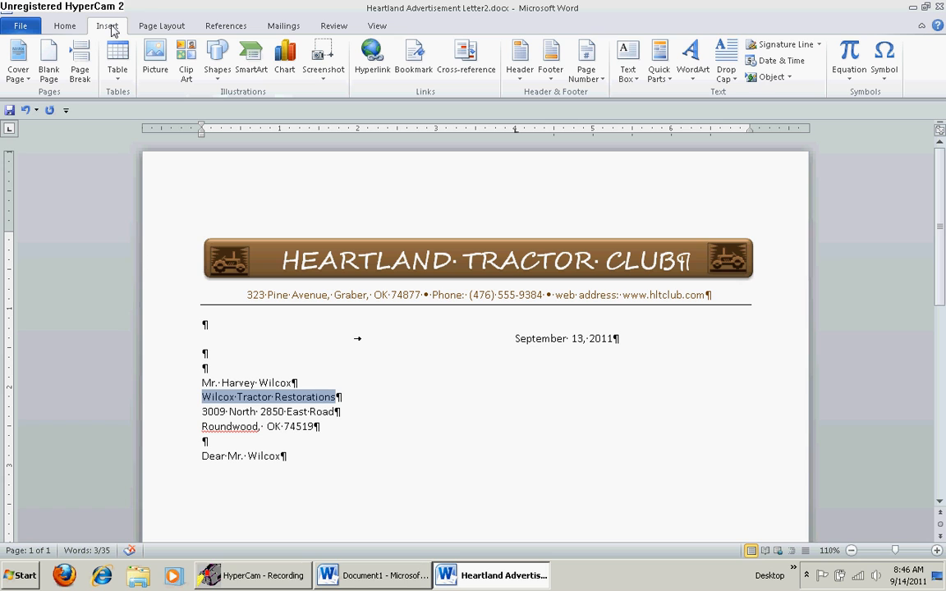
pyautogui.click(660, 74)
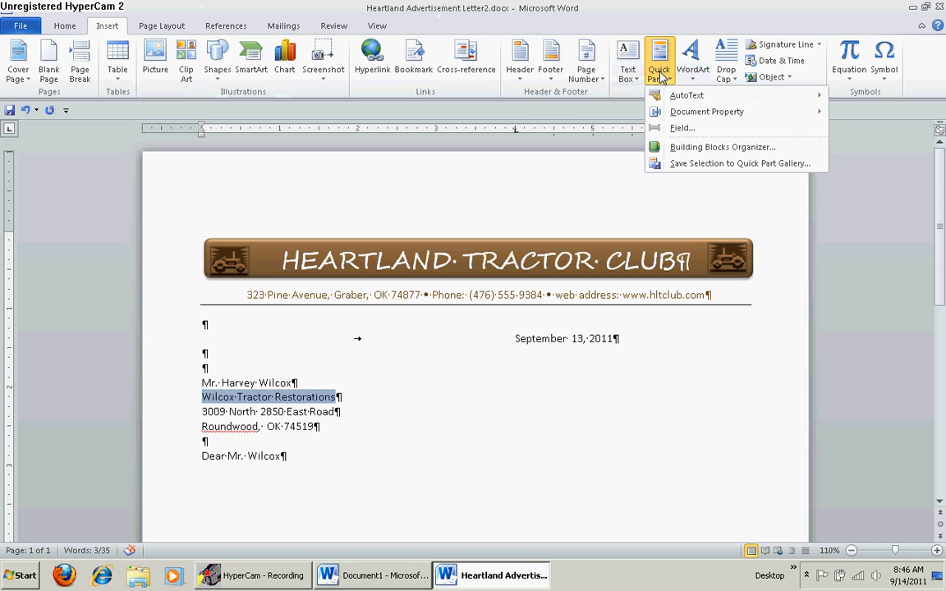
pyautogui.click(682, 164)
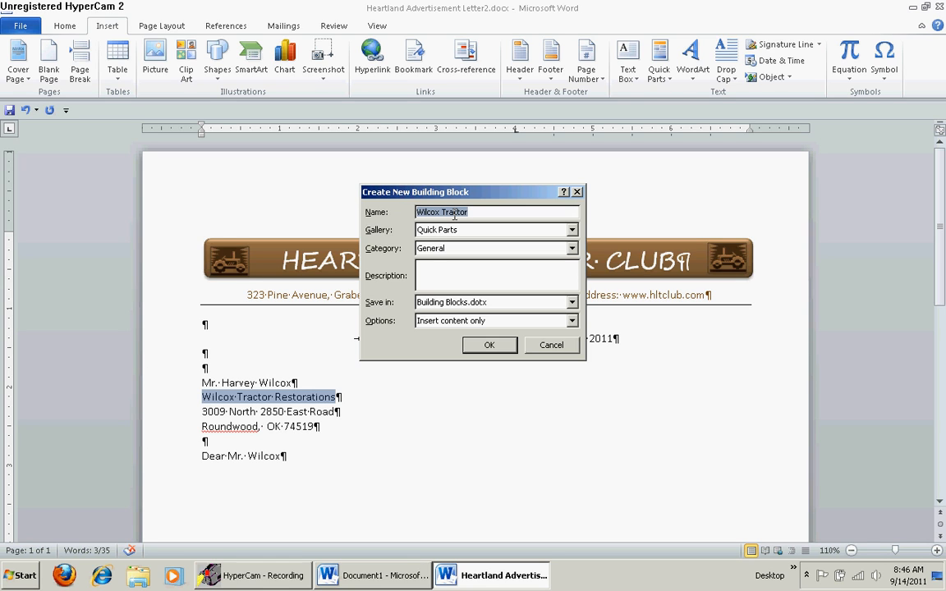
pyautogui.write('wtr')
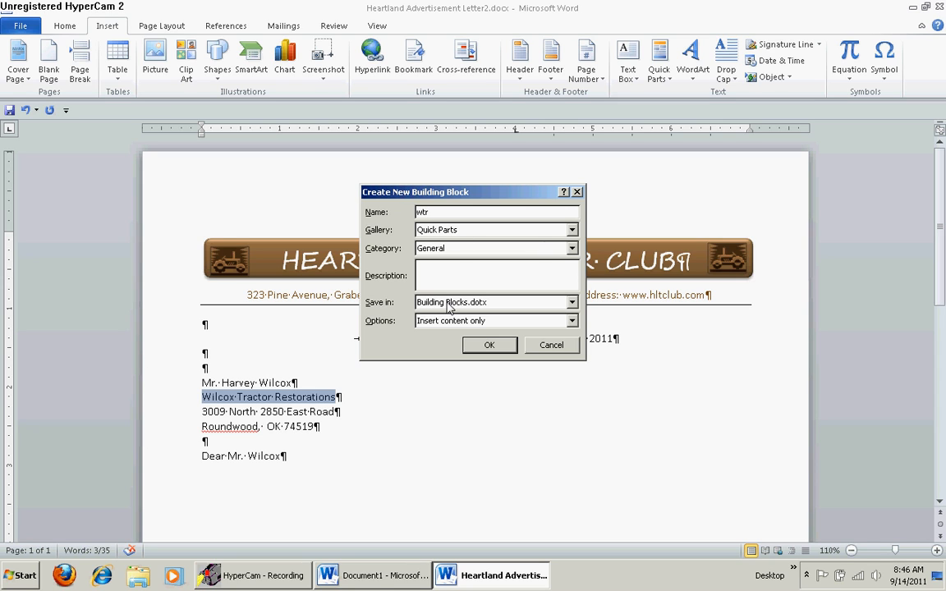
pyautogui.click(489, 346)
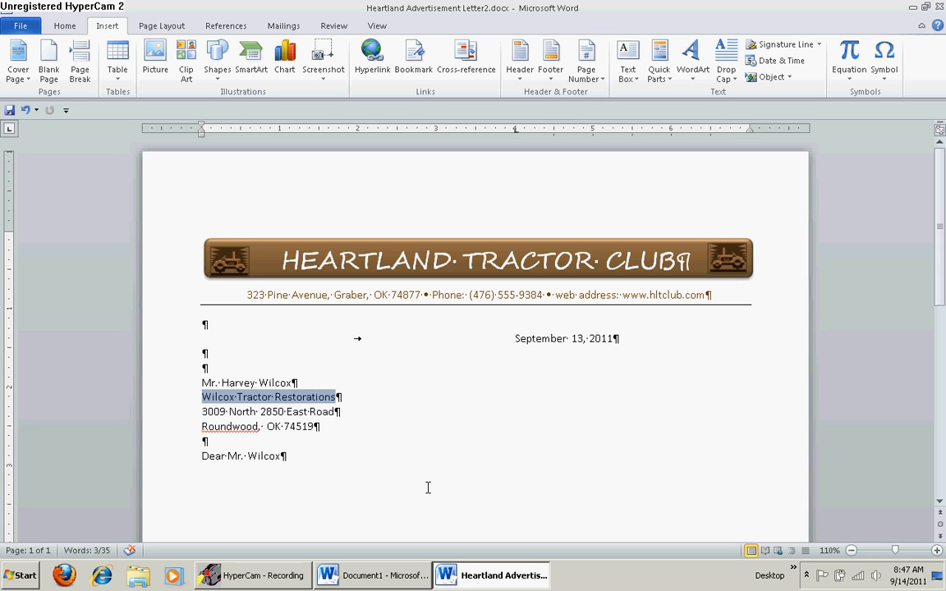
pyautogui.click(670, 82)
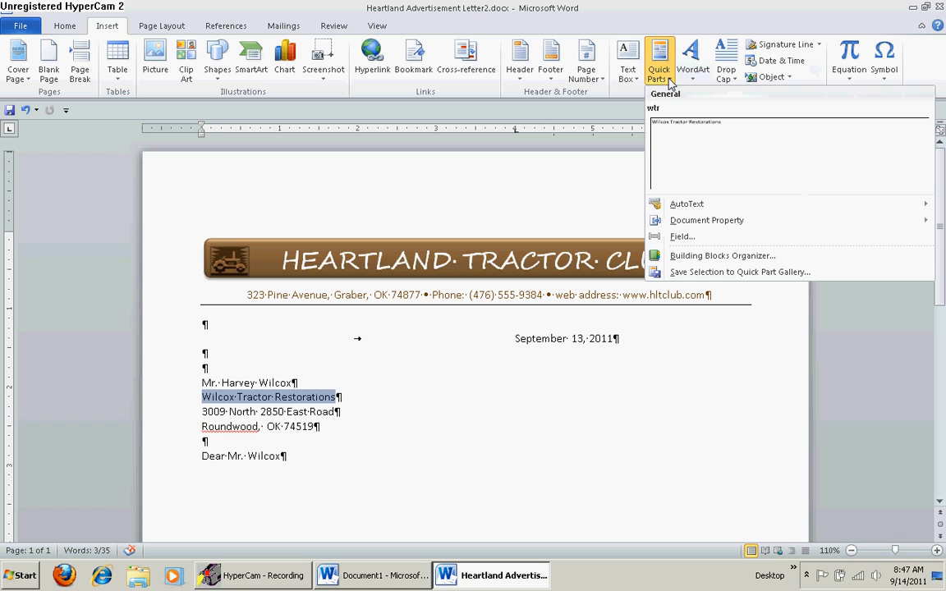
pyautogui.click(670, 83)
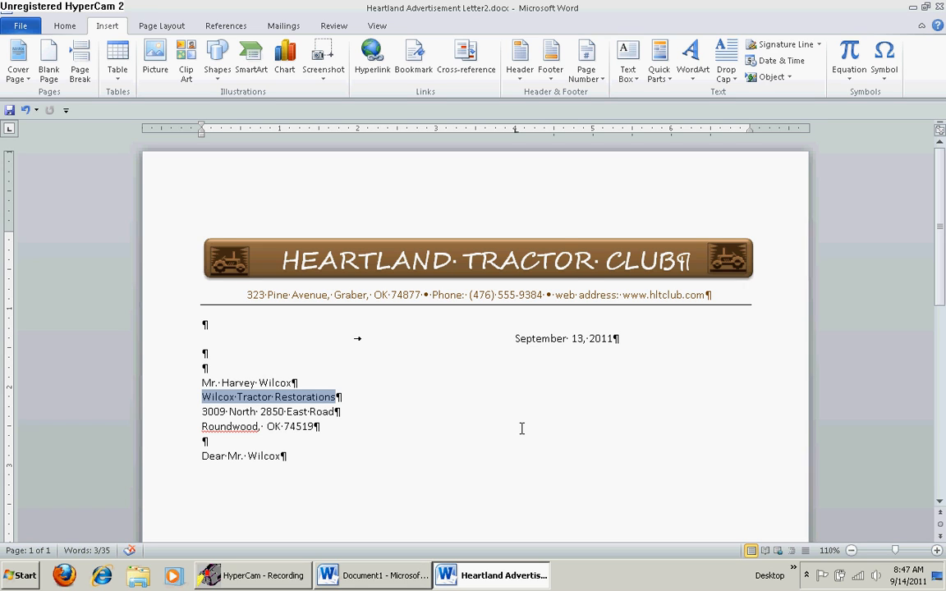
# Save the selected company name as an AutoText building block named Wilcox Tractor with the description "Potential Advertiser"
pyautogui.hotkey('alt', 'F3')
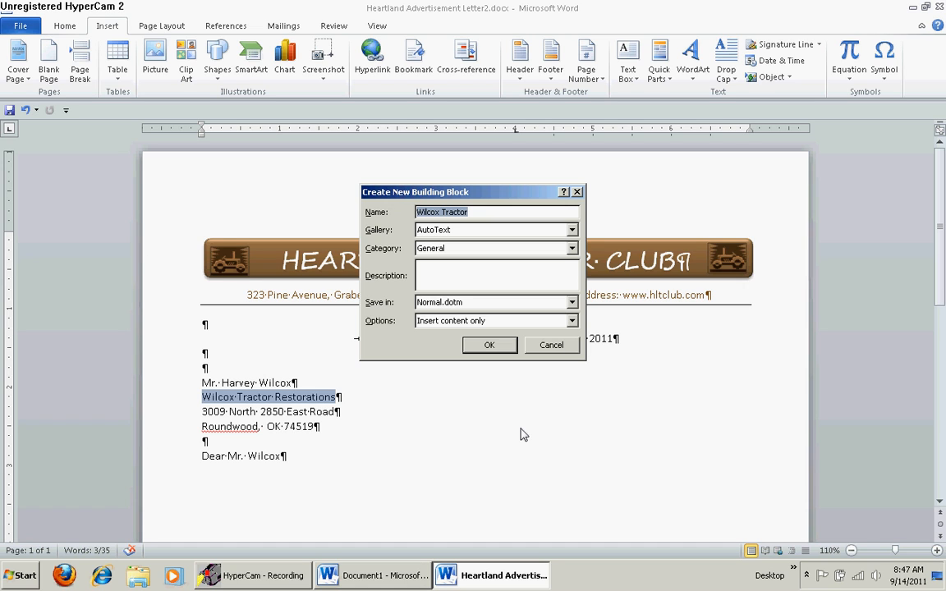
pyautogui.press('Return')
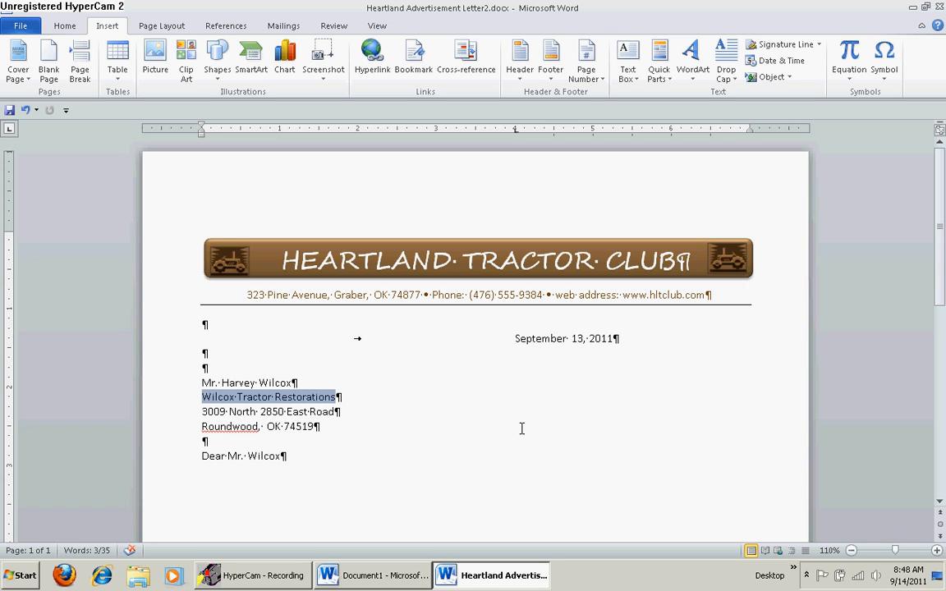
pyautogui.hotkey('alt', 'F3')
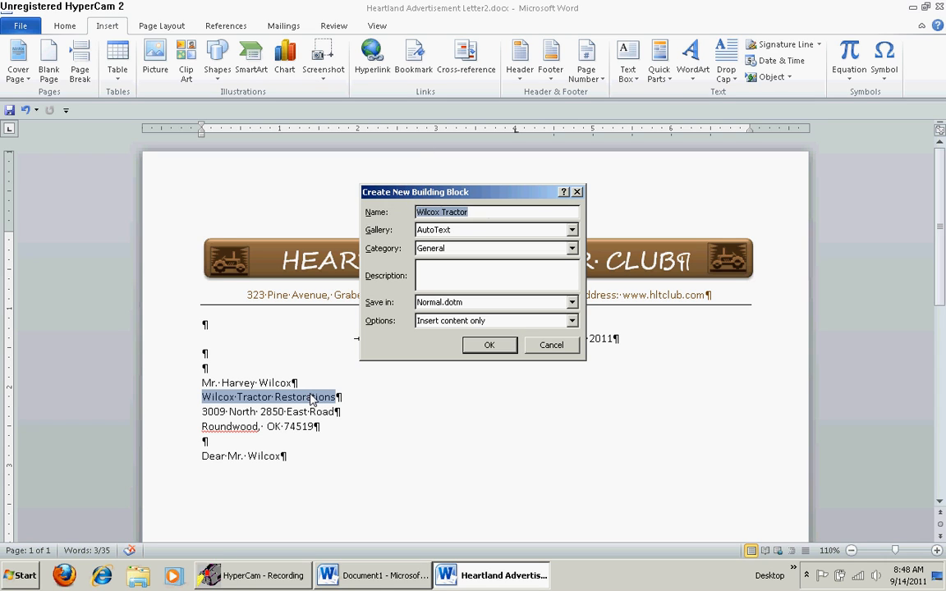
pyautogui.click(428, 272)
pyautogui.write('Po')
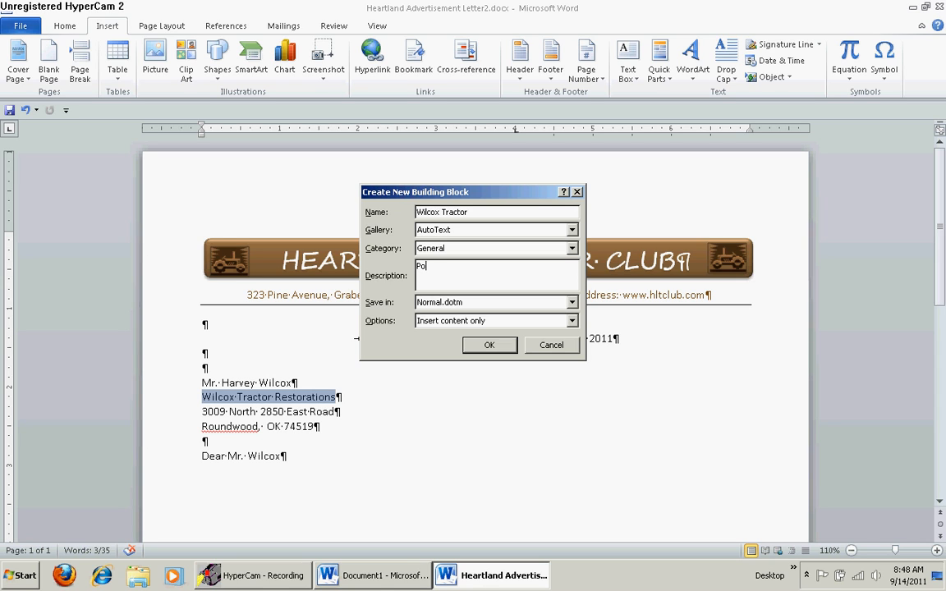
pyautogui.write('tential Advertiser')
pyautogui.click(490, 344)
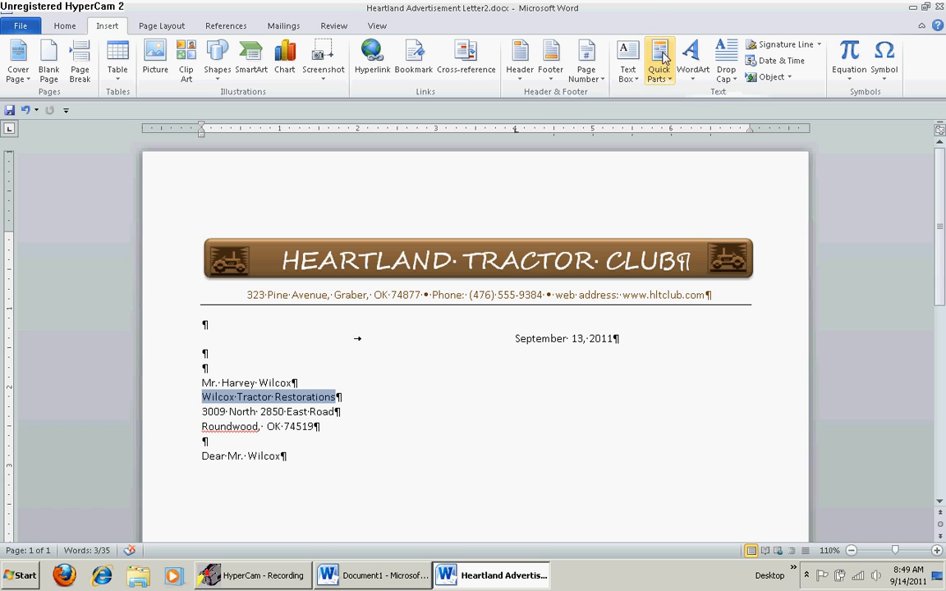
# Add the description "Potential Advertiser" to the wtr Quick Part's properties and redefine the entry
pyautogui.click(667, 79)
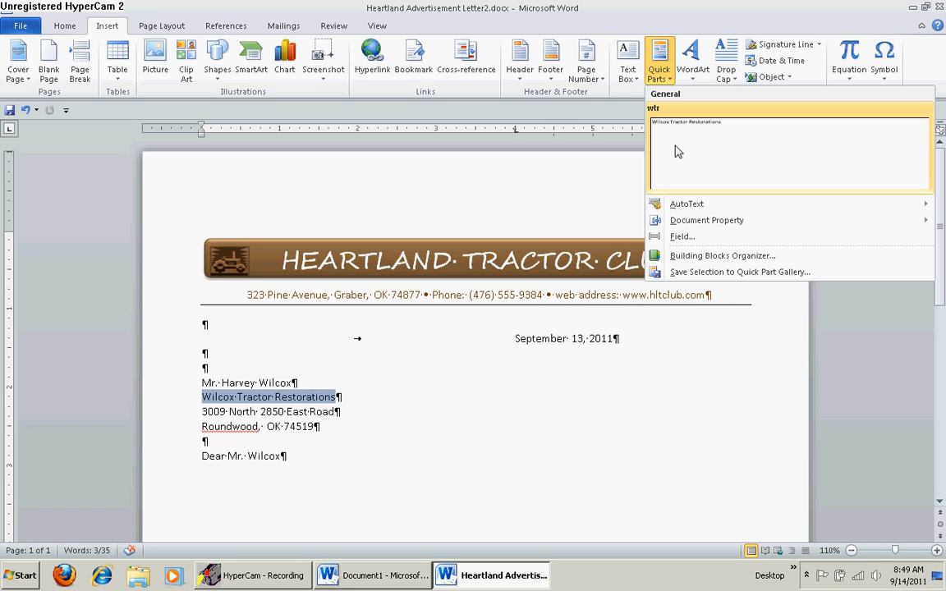
pyautogui.moveTo(716, 225)
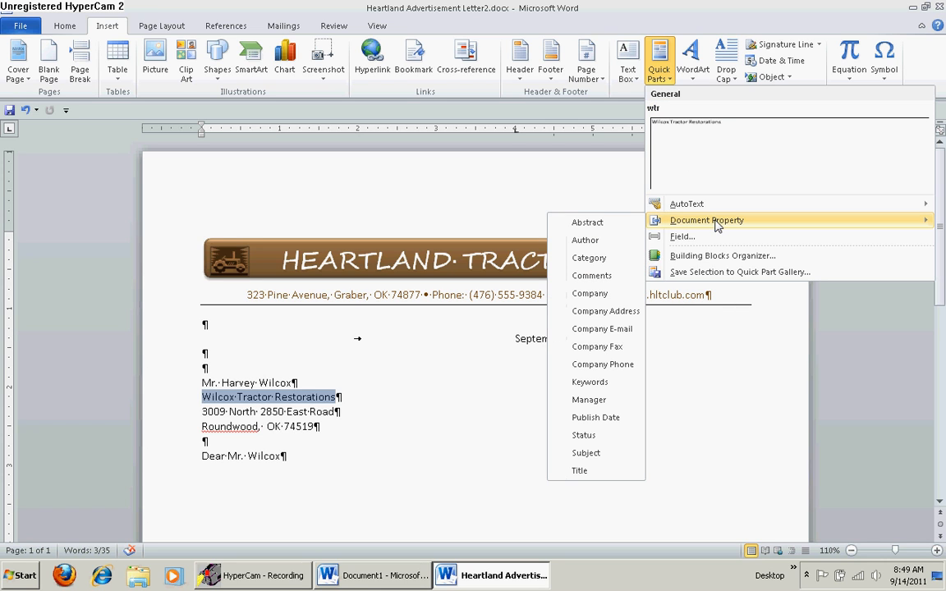
pyautogui.rightClick(725, 174)
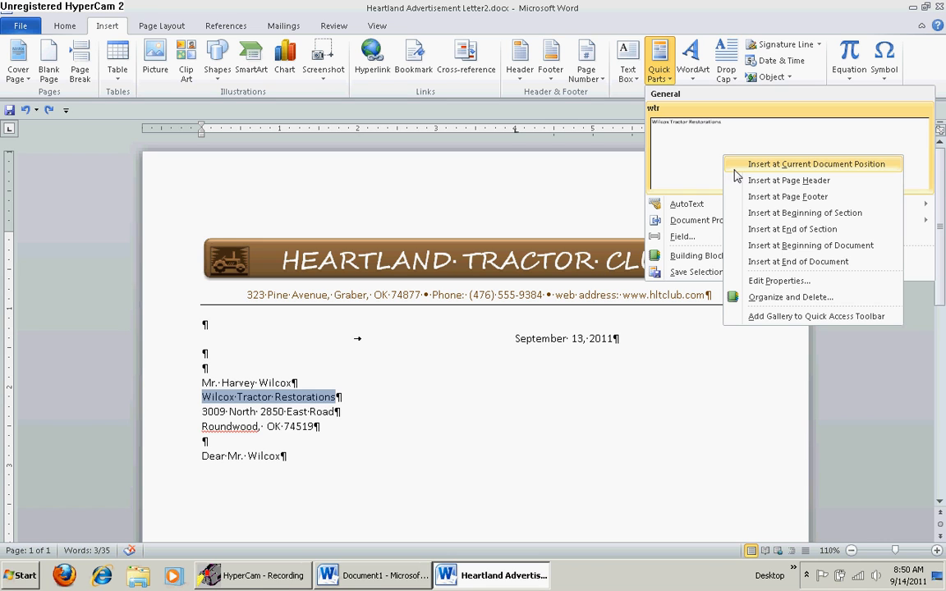
pyautogui.click(778, 282)
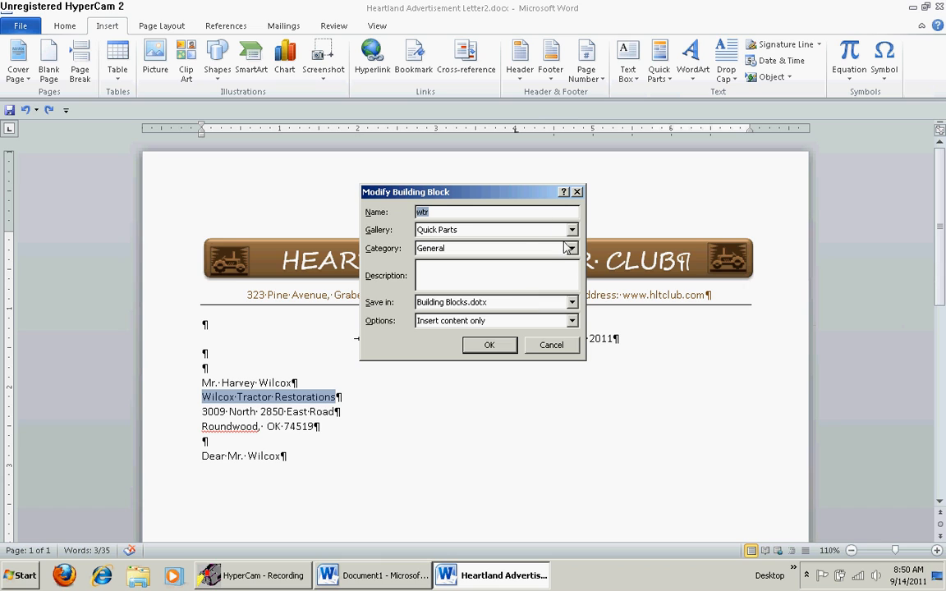
pyautogui.click(518, 282)
pyautogui.write('Potential Advertise')
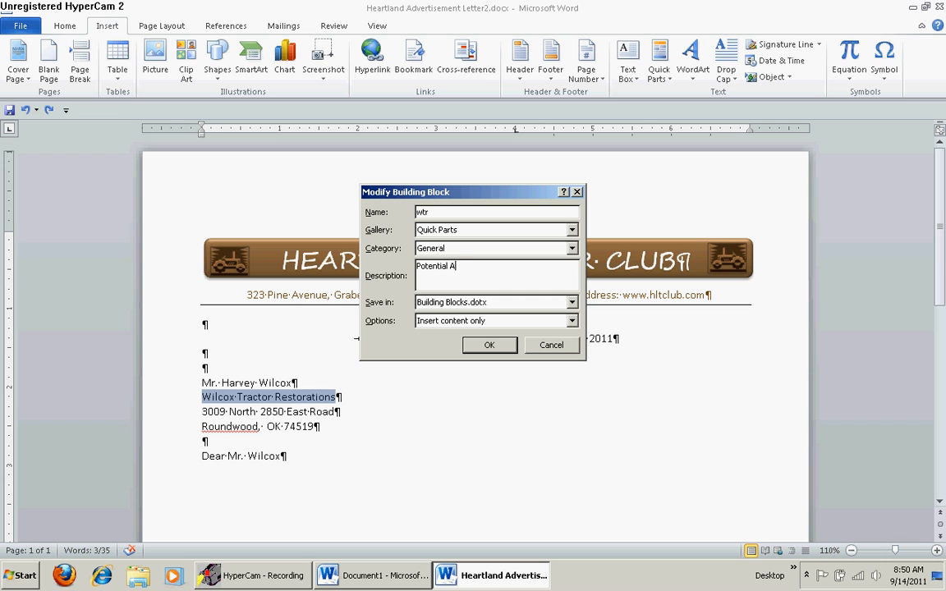
pyautogui.write('r')
pyautogui.click(501, 348)
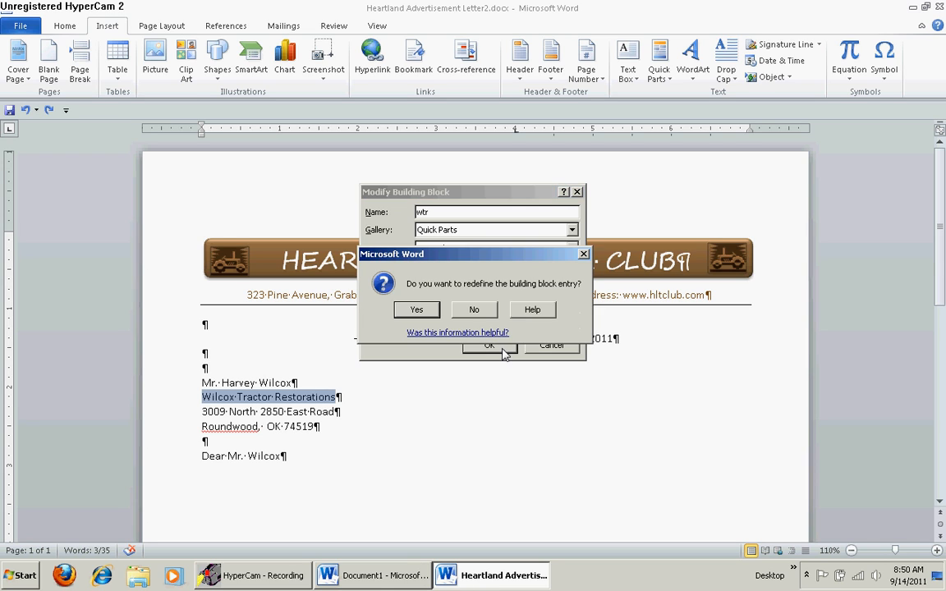
pyautogui.click(432, 312)
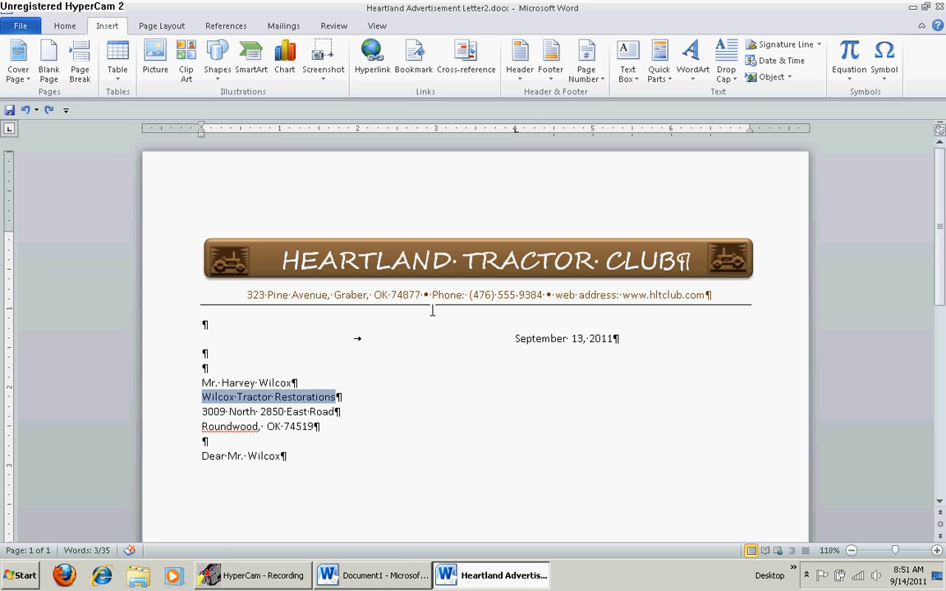
# Below the salutation, start the body with "We are delighted you are considering advertising your business," insert the wtr building block and add ", in"
pyautogui.click(306, 458)
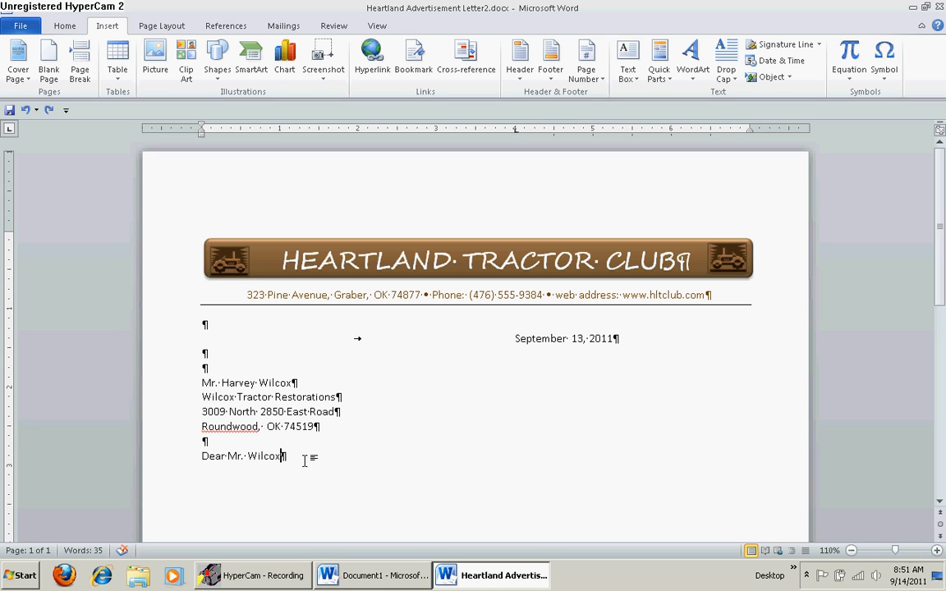
pyautogui.press('Return')
pyautogui.press('Return')
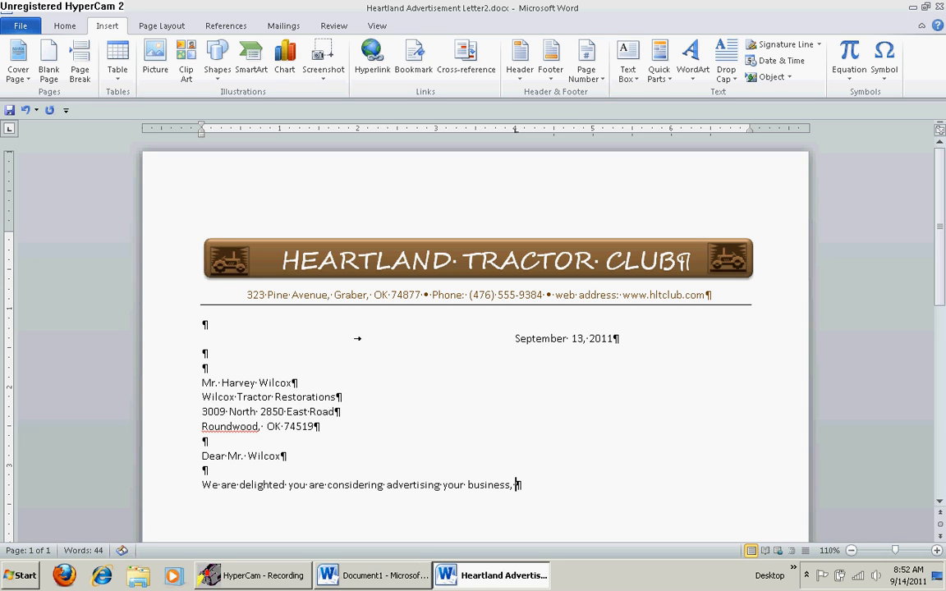
pyautogui.write('wtr')
pyautogui.press('F3')
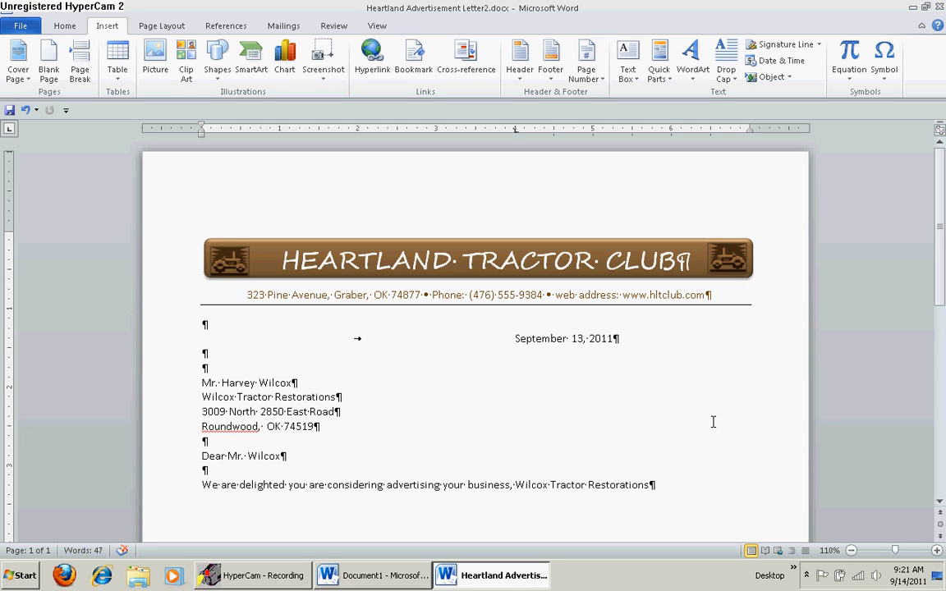
pyautogui.write(',')
pyautogui.write('in')
# Continue the sentence with the italic title "Heartland Tractor Magazine" joined by nonbreaking spaces, followed directly by a comma
pyautogui.click(64, 27)
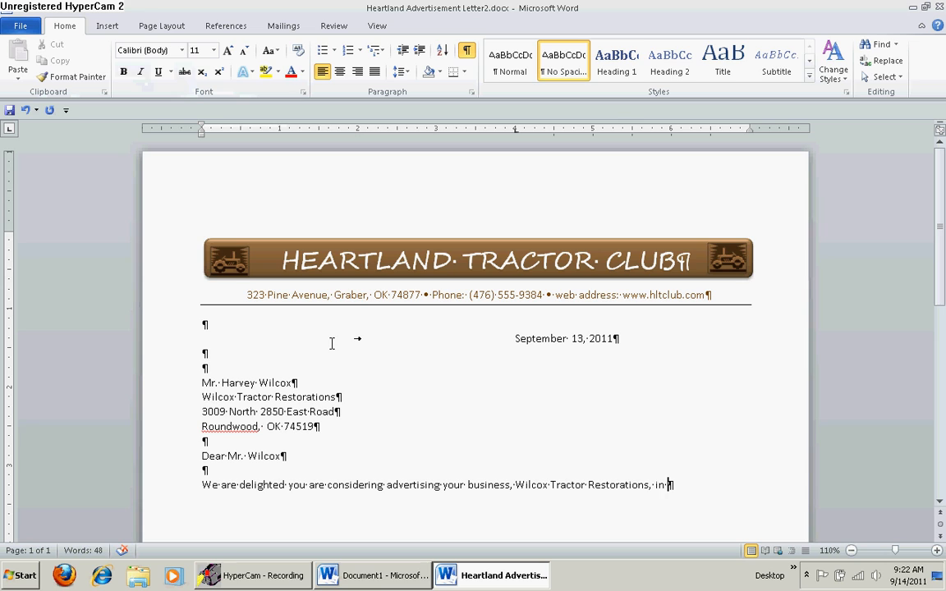
pyautogui.hotkey('ctrl', 'i')
pyautogui.write('Heartla')
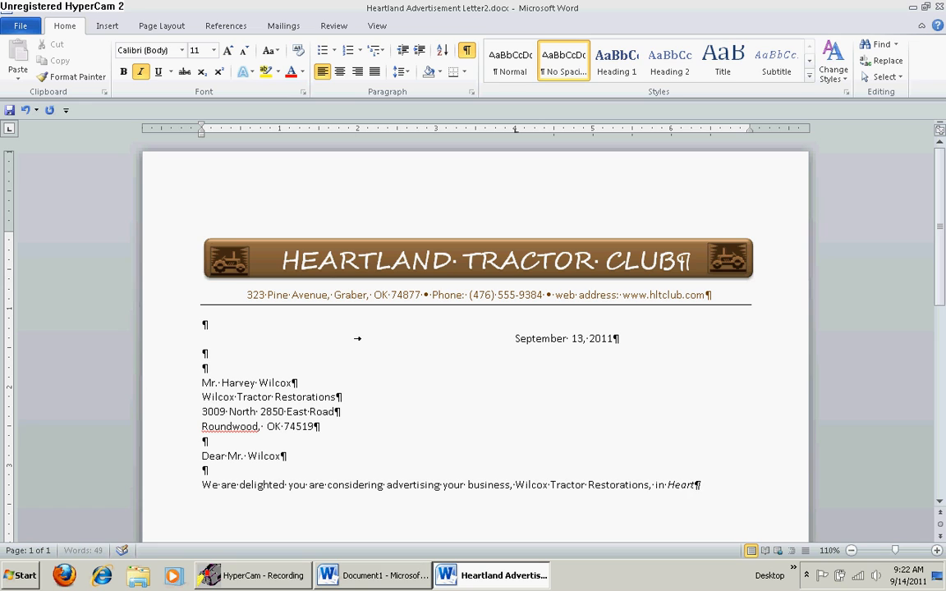
pyautogui.write('nd°')
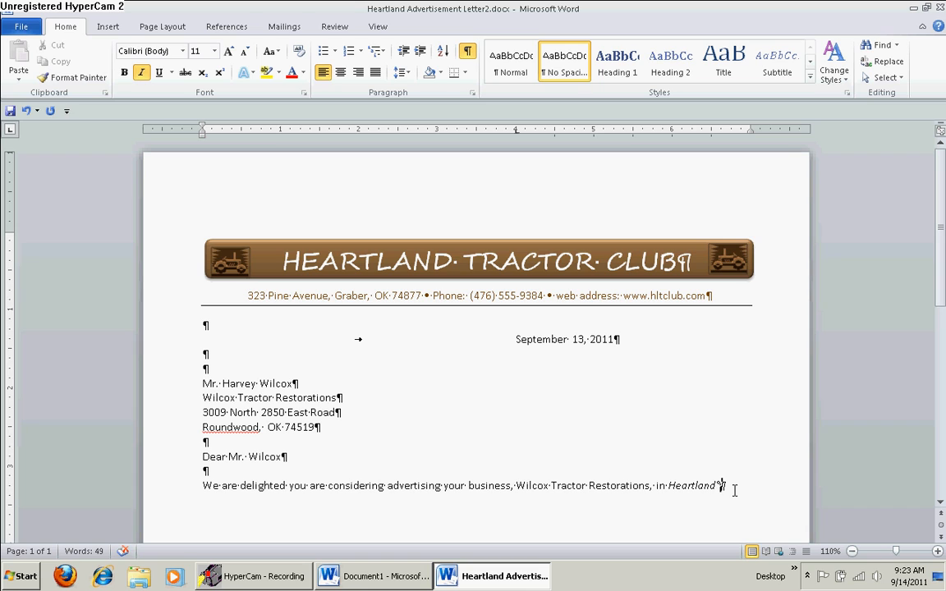
pyautogui.write('Tractor')
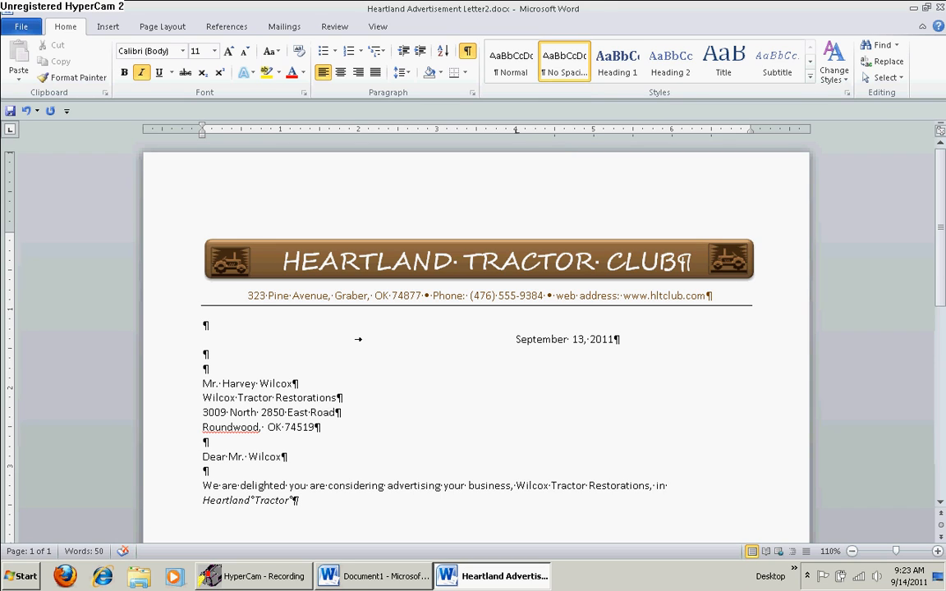
pyautogui.write('Magazine')
pyautogui.hotkey('ctrl', 'i')
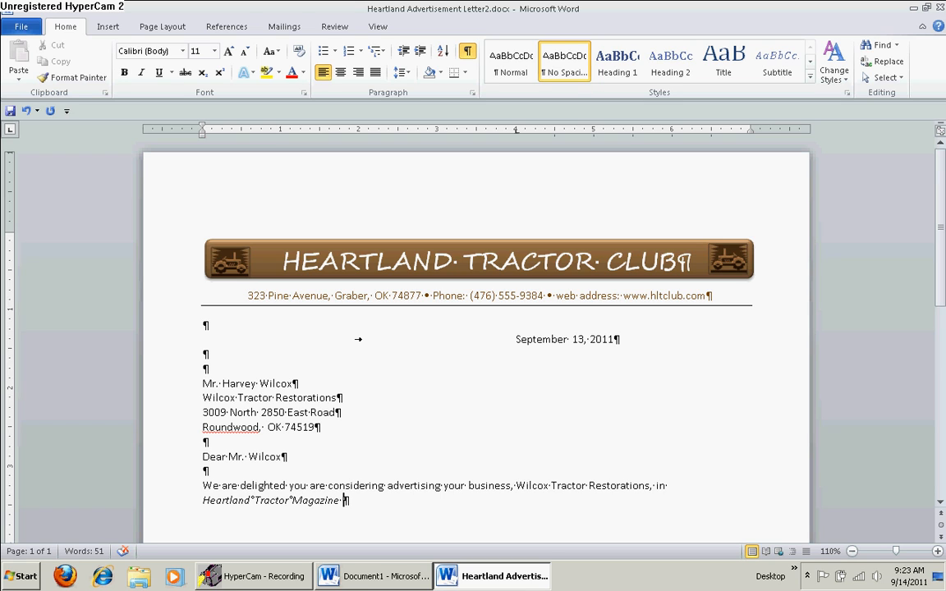
pyautogui.press('BackSpace')
pyautogui.write(',')
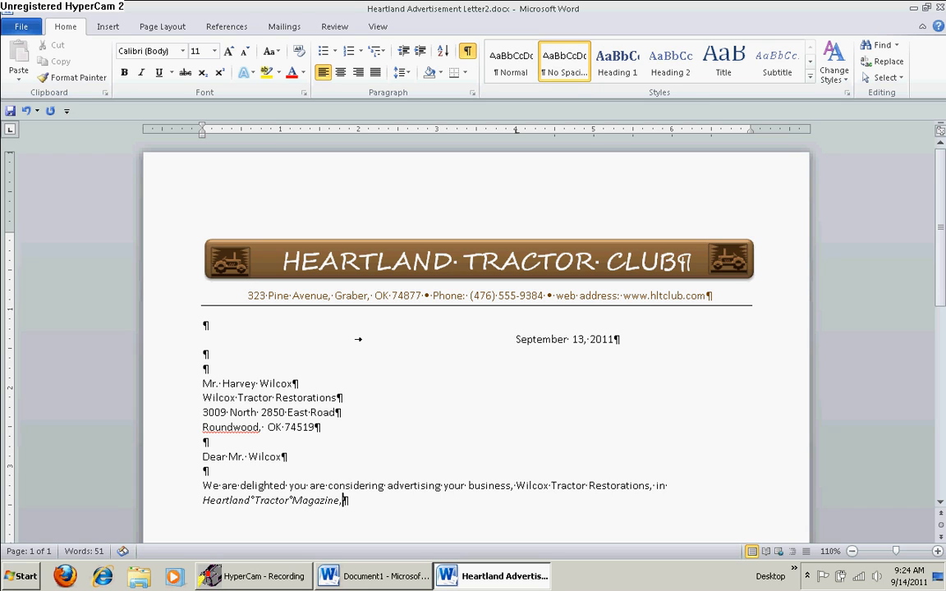